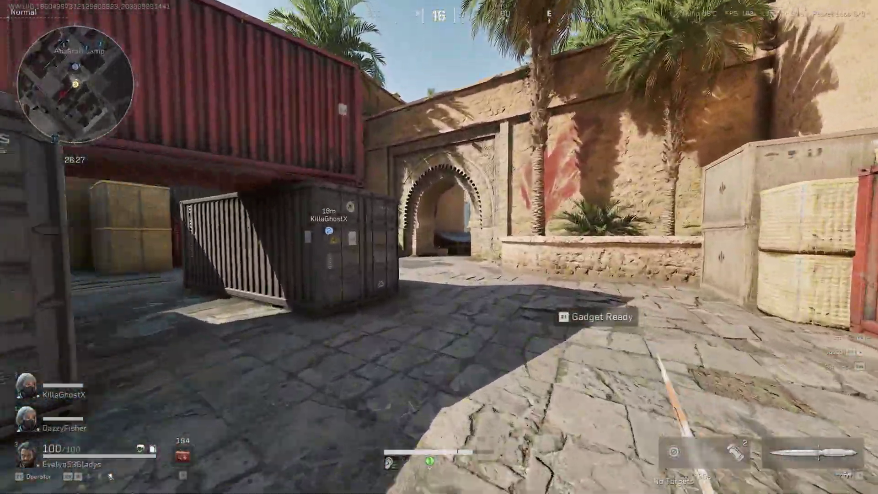
pyautogui.press('w')
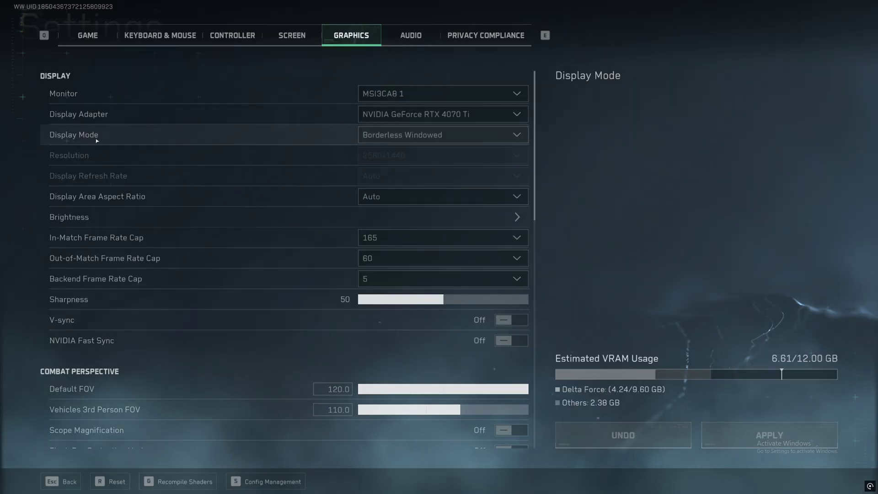
pyautogui.click(425, 135)
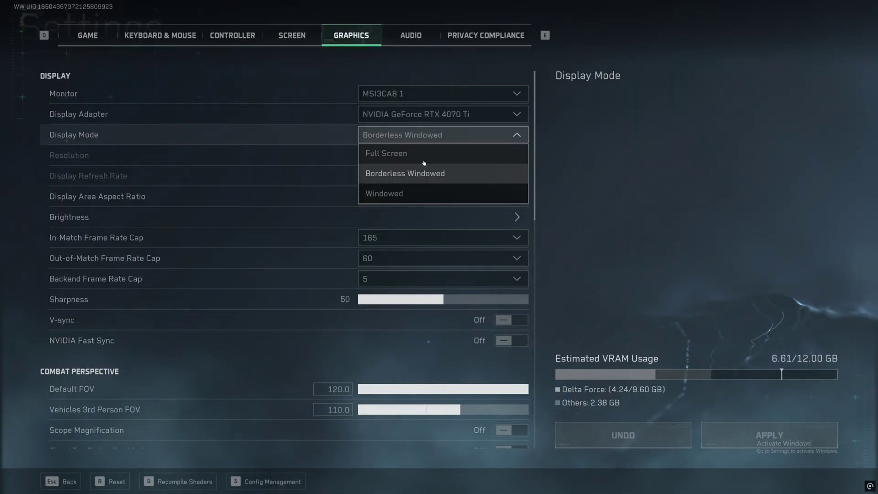
pyautogui.click(423, 160)
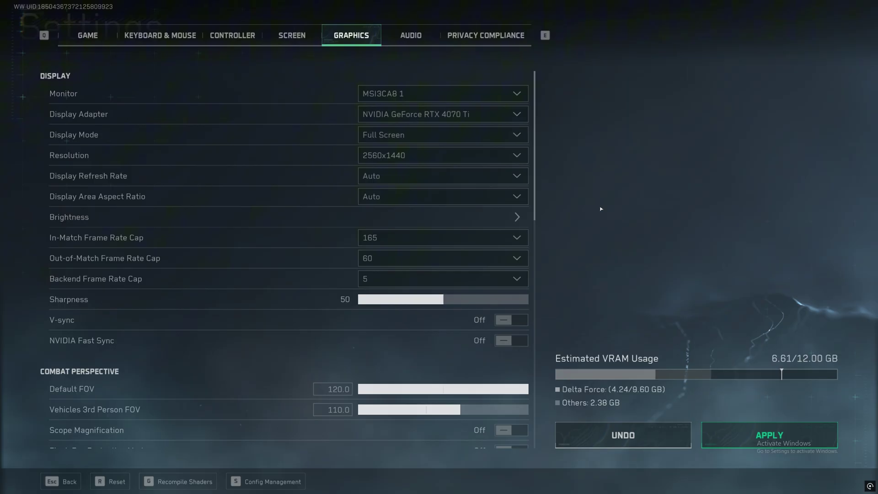
pyautogui.click(514, 140)
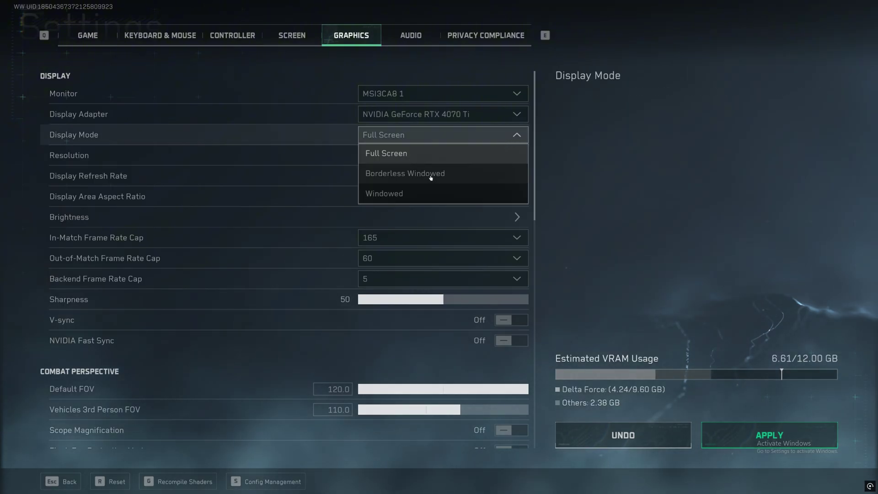
pyautogui.click(431, 178)
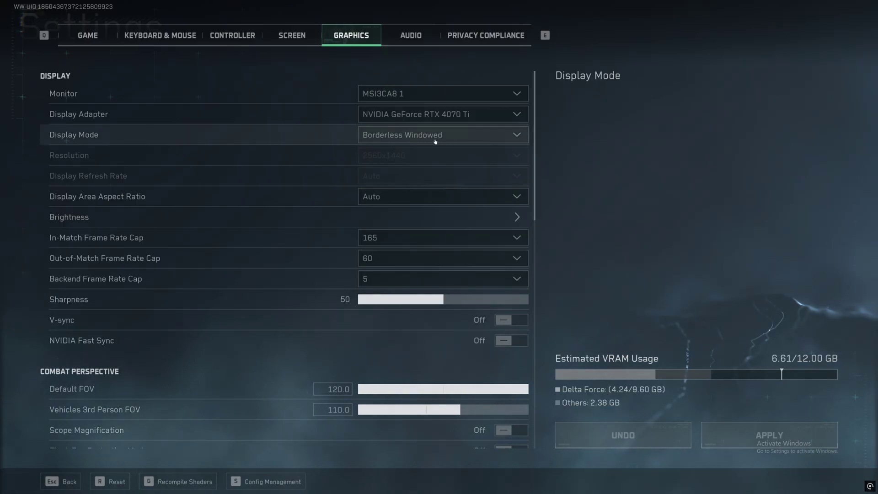
# - Set the Display Mode to Full Screen and the Display Refresh Rate to 165
pyautogui.click(468, 139)
pyautogui.click(417, 156)
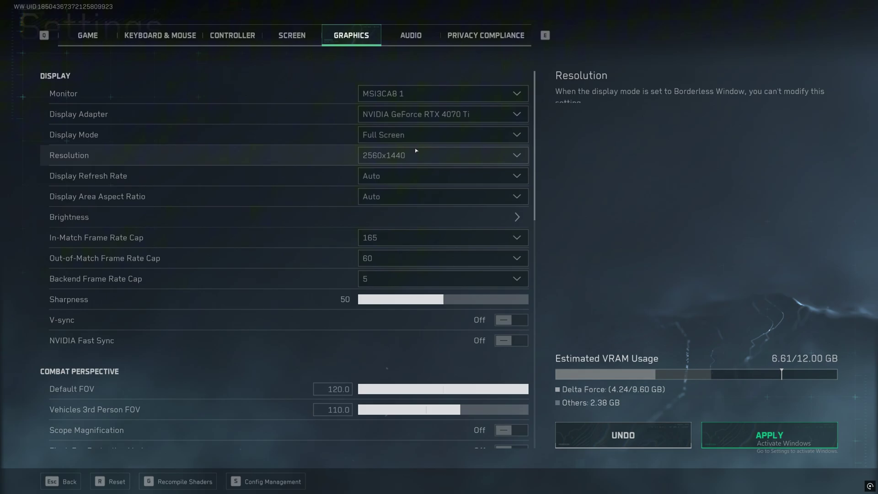
pyautogui.click(417, 158)
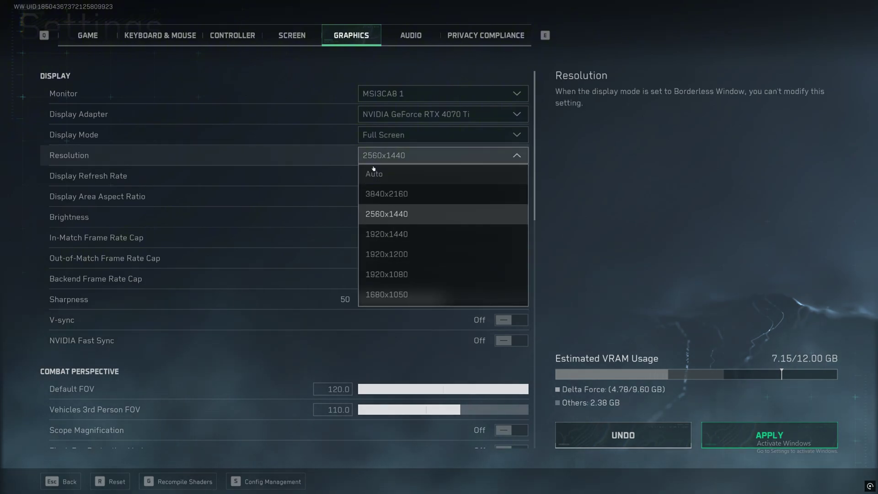
pyautogui.click(324, 156)
pyautogui.click(450, 176)
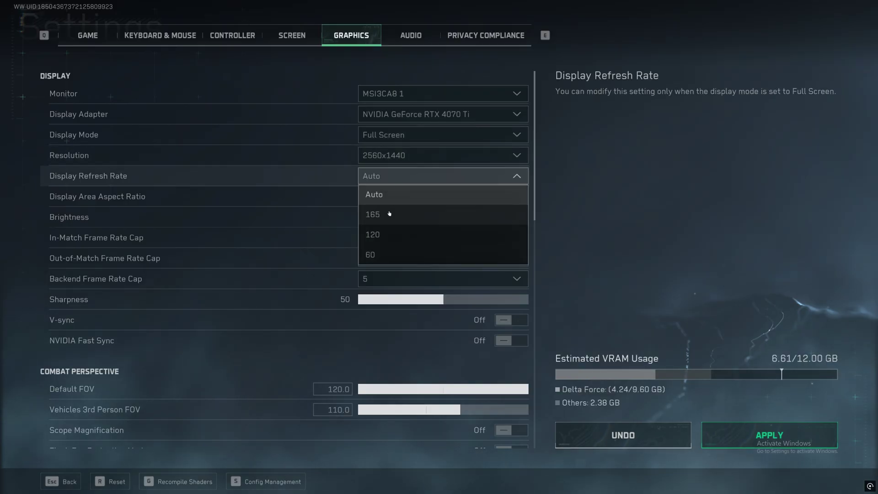
pyautogui.click(390, 214)
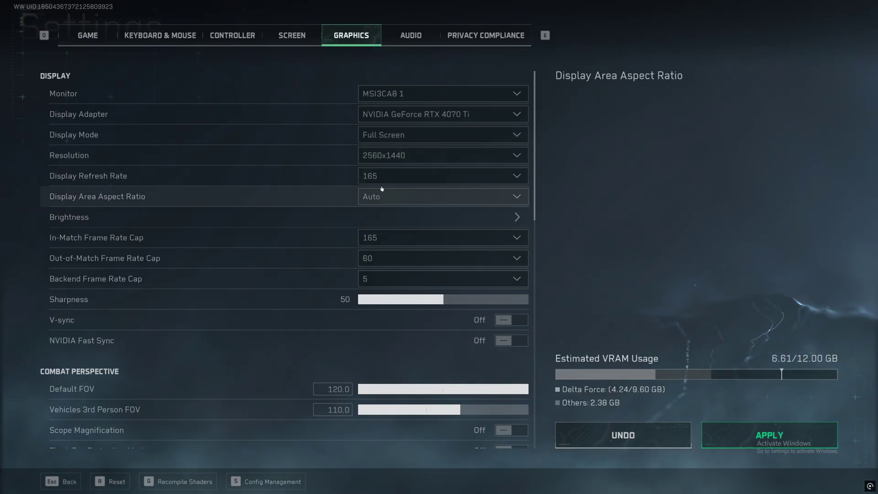
# - Set the Display Mode to Borderless Windowed and the In-Match Frame Rate Cap to Unlimited
pyautogui.click(416, 136)
pyautogui.click(405, 174)
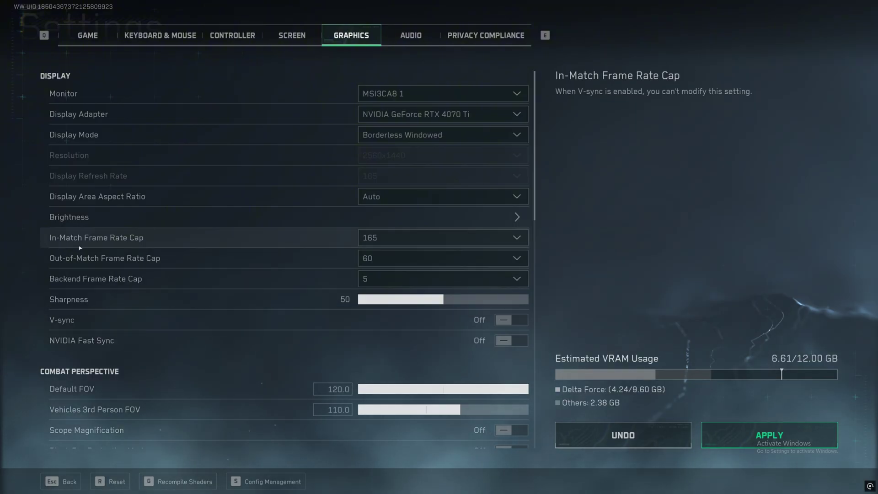
pyautogui.click(395, 240)
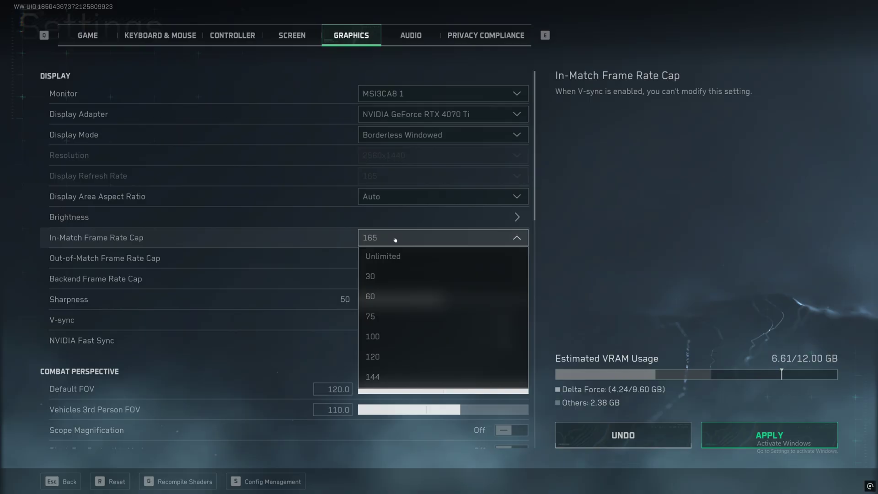
pyautogui.click(382, 258)
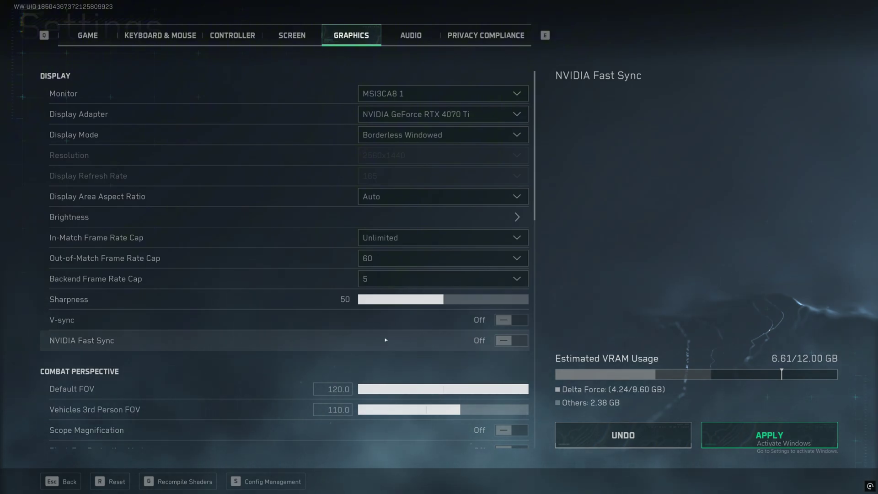
# - Turn Anti-Aliasing off in the Basic Graphics settings
pyautogui.scroll(-5, 364, 305)
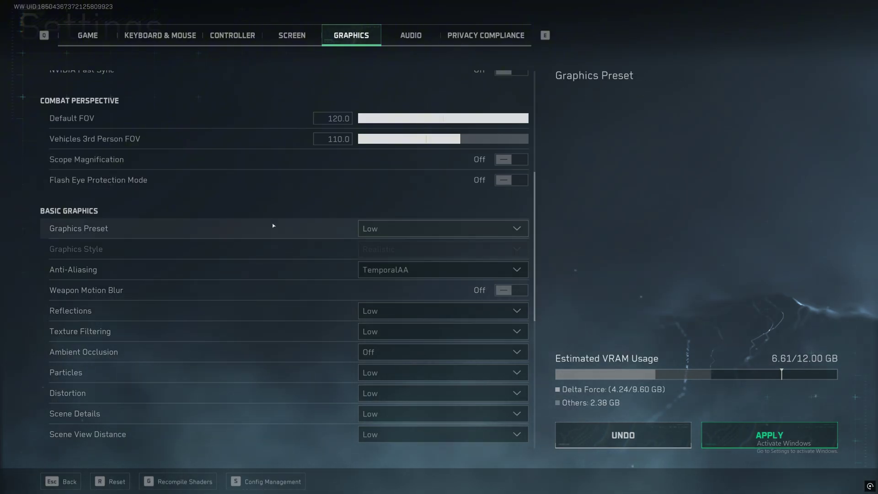
pyautogui.scroll(-2, 274, 225)
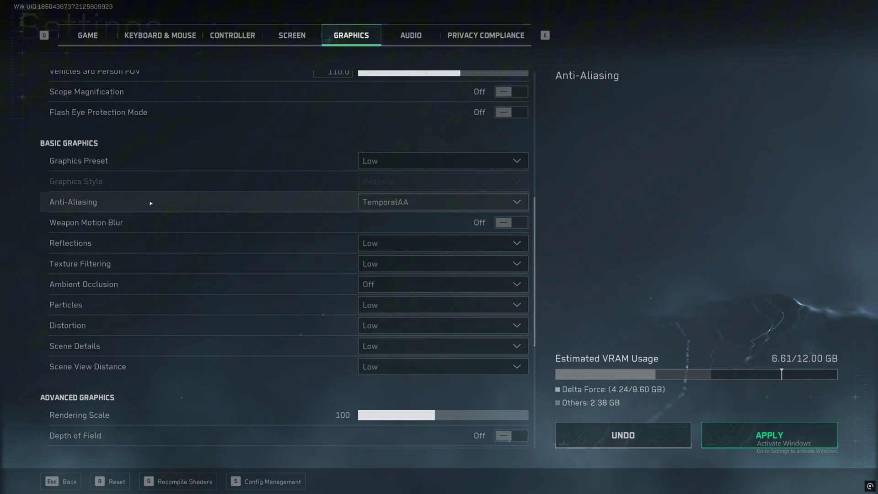
pyautogui.click(384, 207)
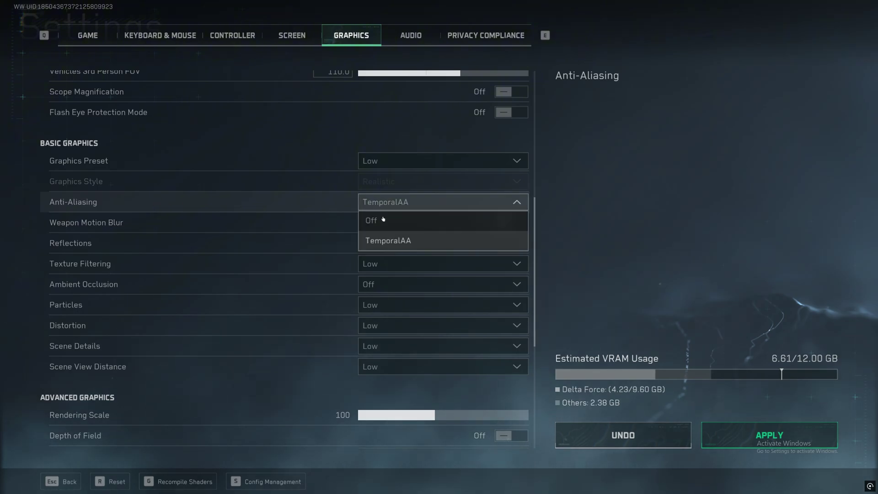
pyautogui.click(380, 223)
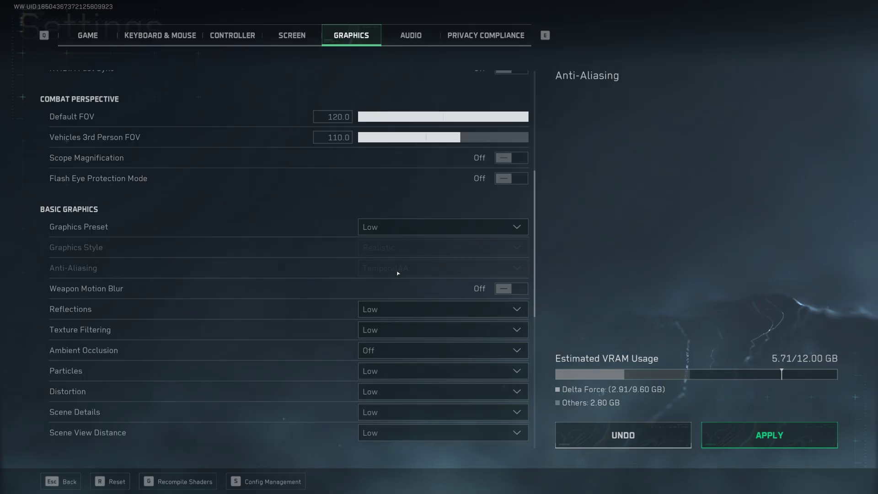
# - Turn Super Resolution Mode off so that Anti-Aliasing can be edited in the Basic Graphics settings
pyautogui.scroll(-10, 404, 272)
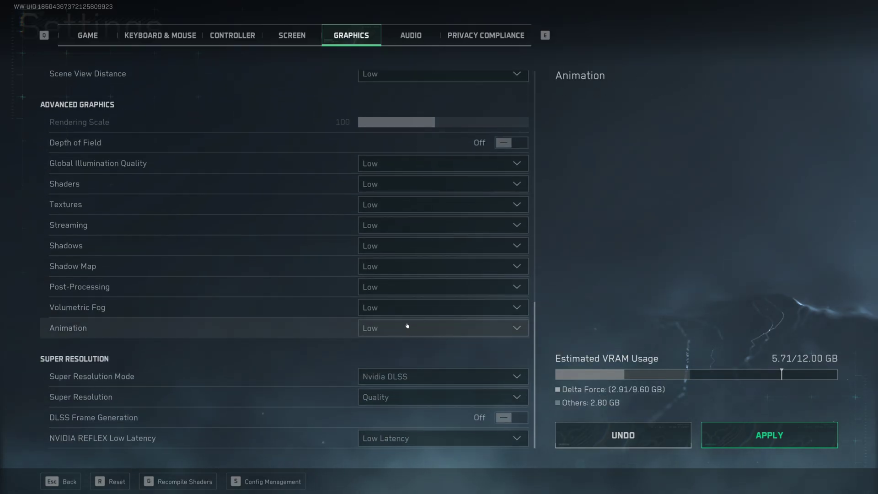
pyautogui.click(392, 379)
pyautogui.click(387, 394)
pyautogui.scroll(8, 425, 307)
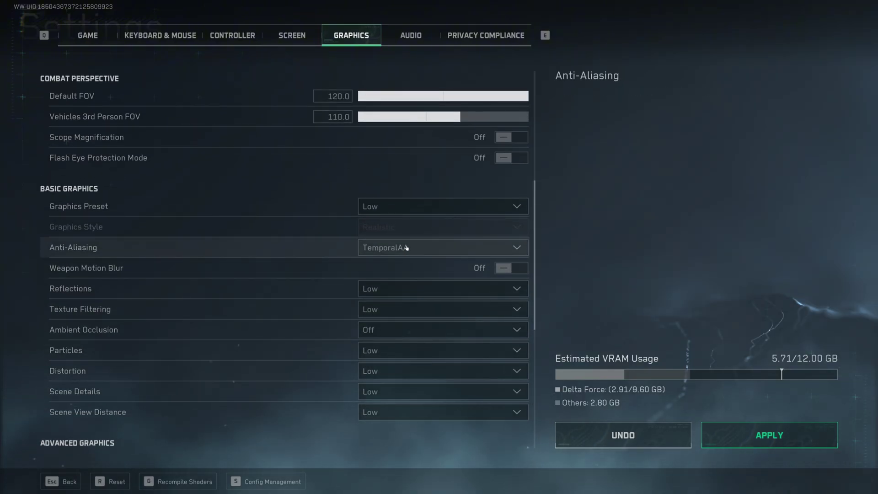
# - Set Texture Filtering to High in the Basic Graphics settings
pyautogui.scroll(-2, 405, 248)
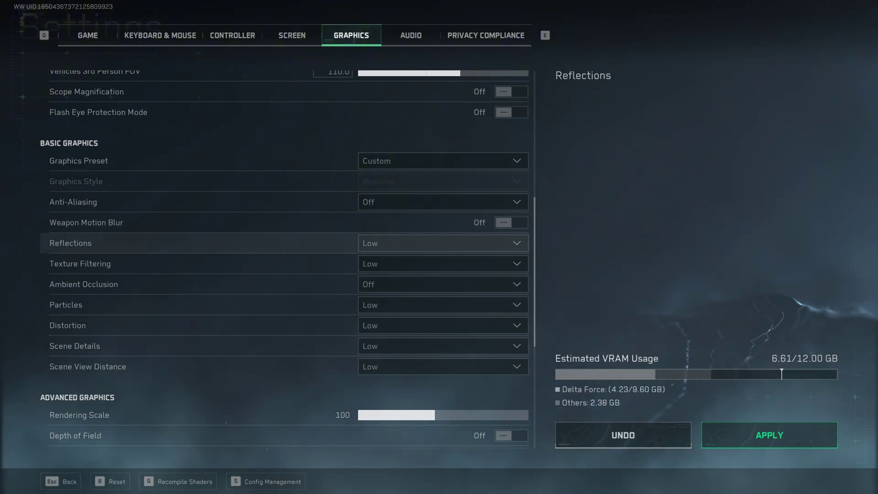
pyautogui.click(80, 263)
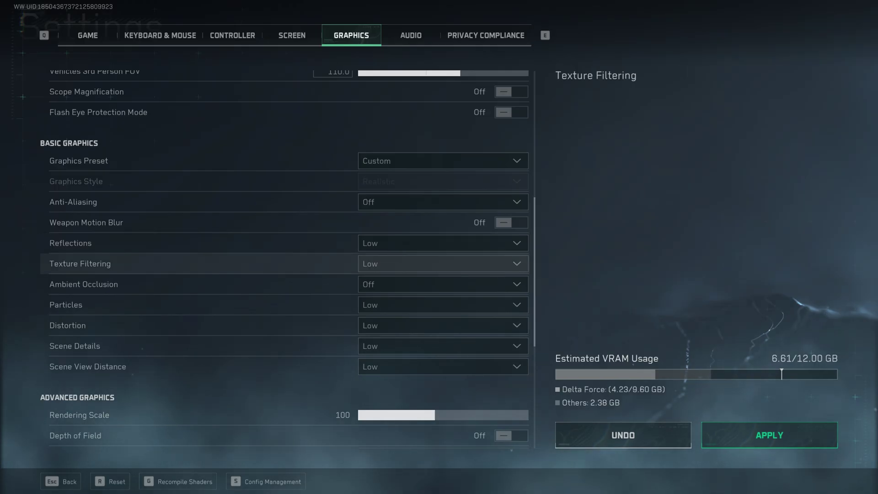
pyautogui.click(399, 266)
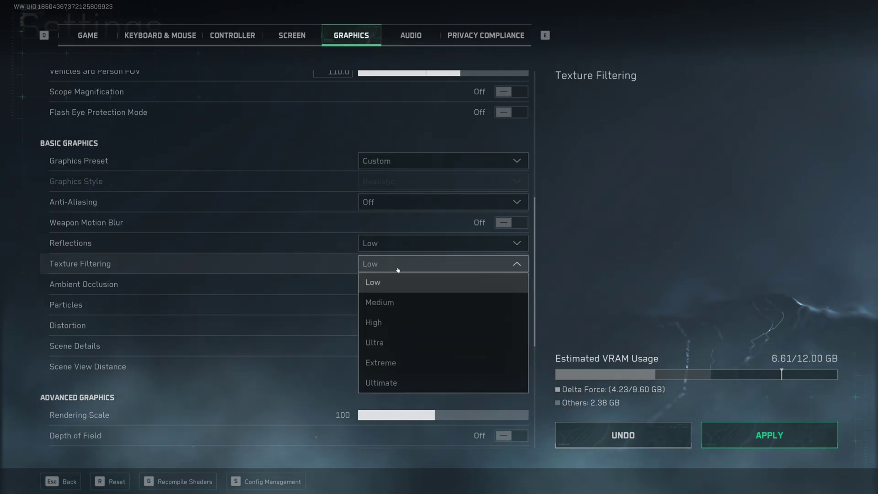
pyautogui.click(374, 323)
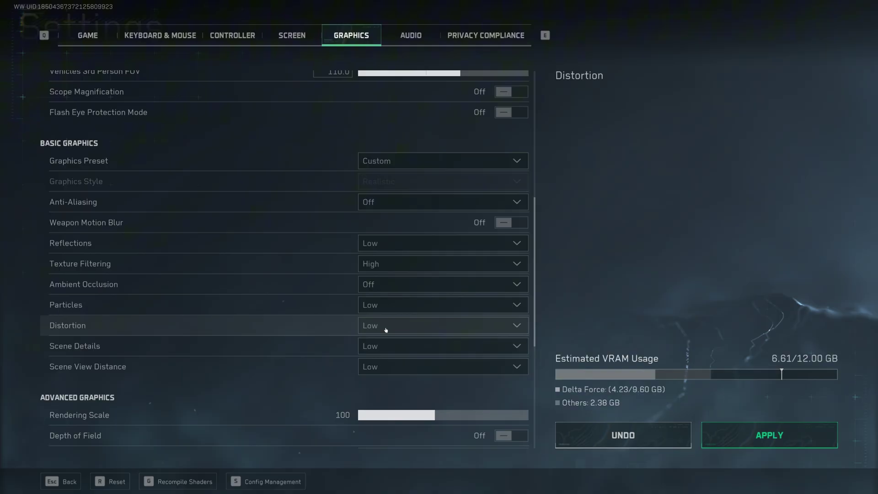
# - Set Scene Details to Ultra and Scene View Distance to High
pyautogui.click(393, 350)
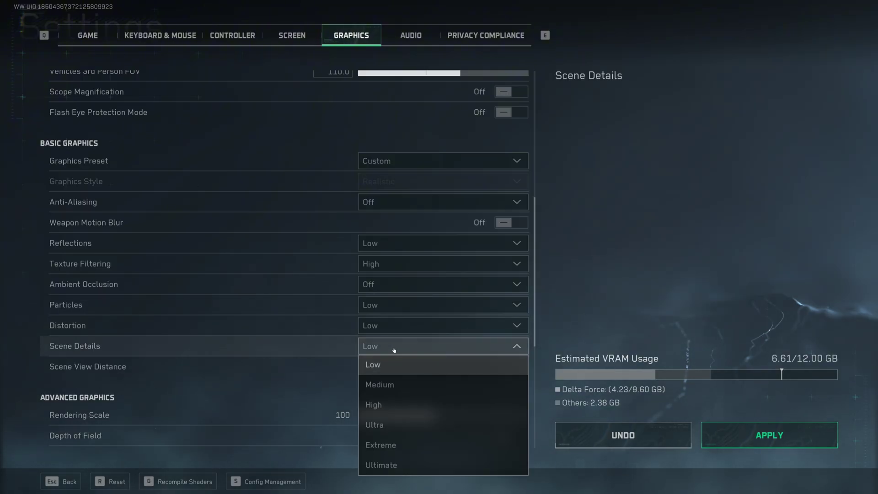
pyautogui.click(381, 430)
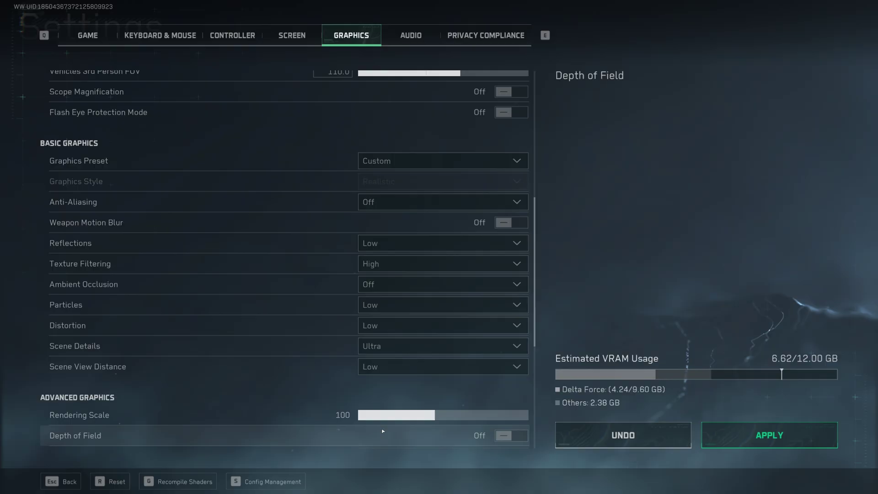
pyautogui.click(376, 369)
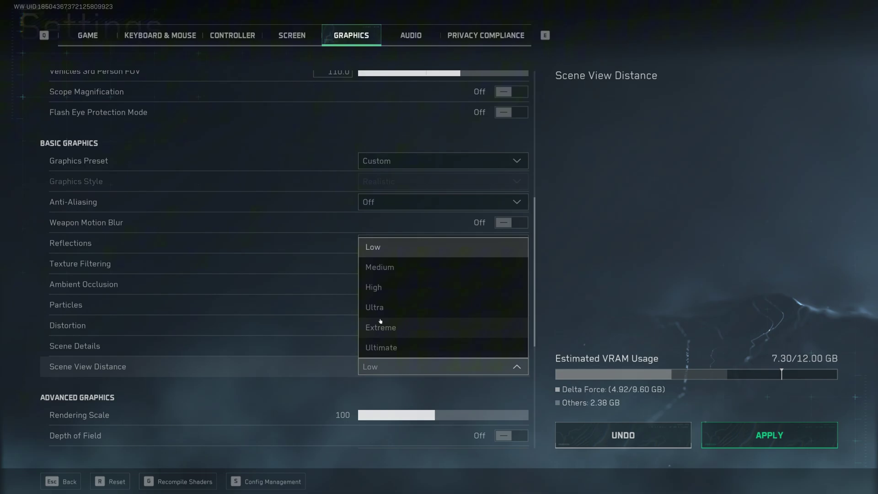
pyautogui.click(377, 289)
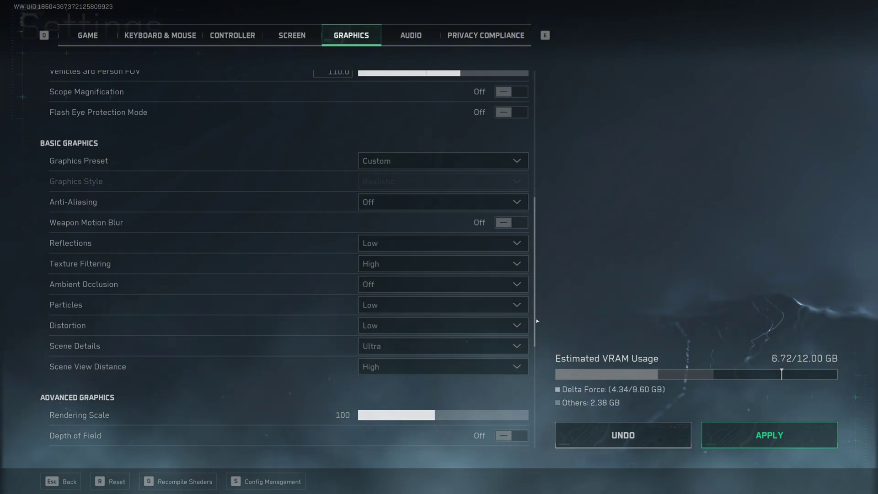
# - Set Textures to Ultimate in the Advanced Graphics settings
pyautogui.scroll(-1, 533, 322)
pyautogui.scroll(-6, 534, 324)
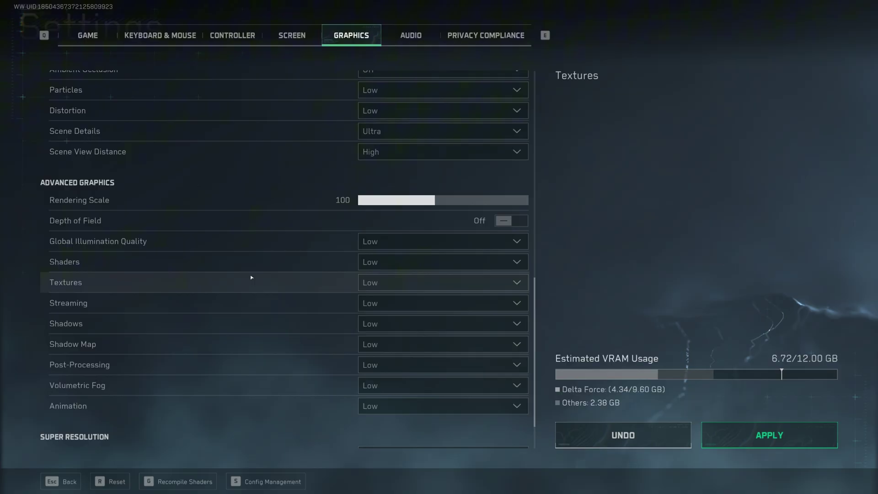
pyautogui.click(404, 282)
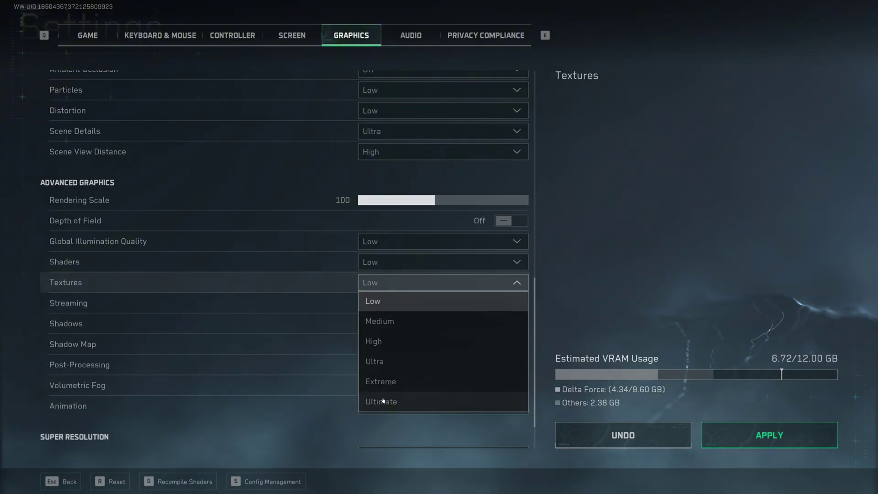
pyautogui.click(402, 401)
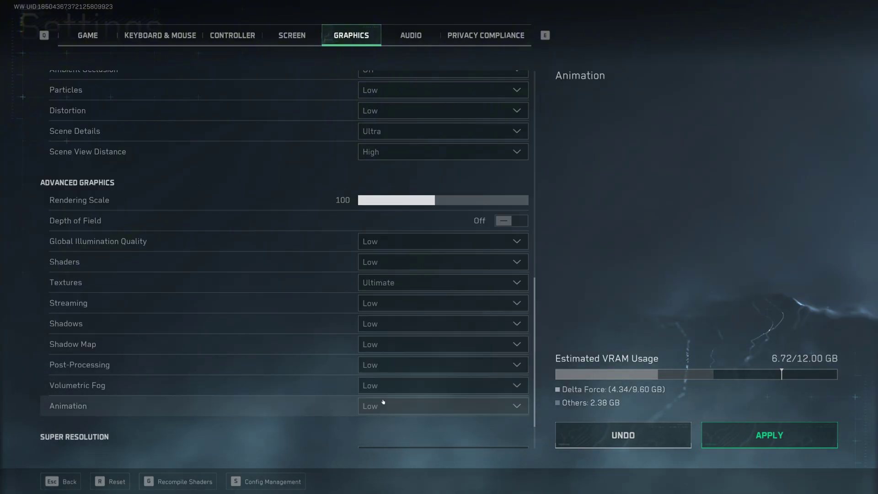
# - Set Streaming to Ultimate and Shadows to Extreme in the Advanced Graphics settings
pyautogui.click(388, 303)
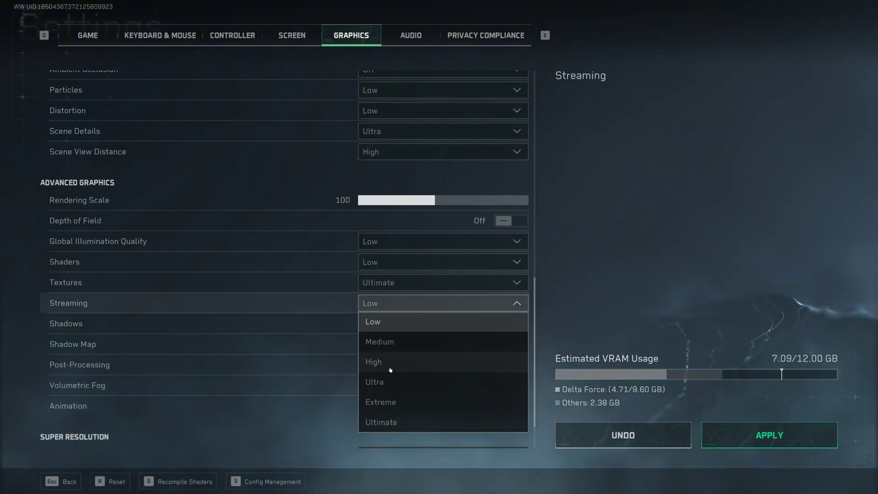
pyautogui.click(387, 419)
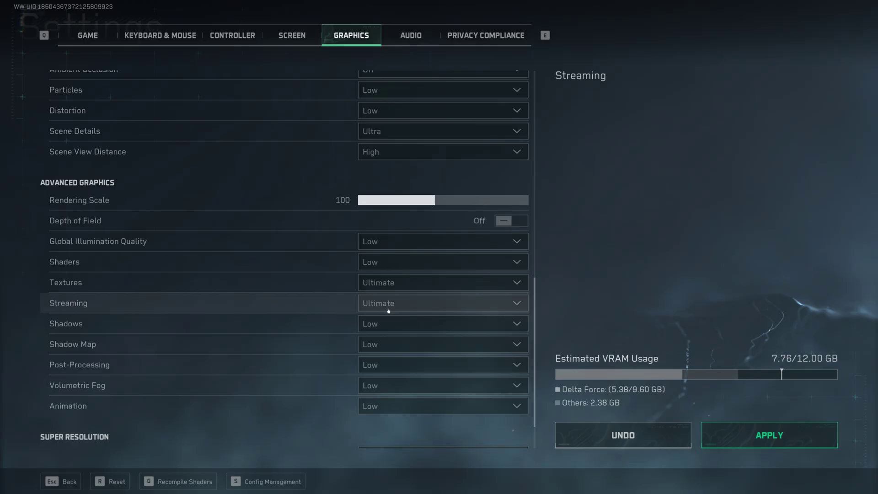
pyautogui.click(391, 323)
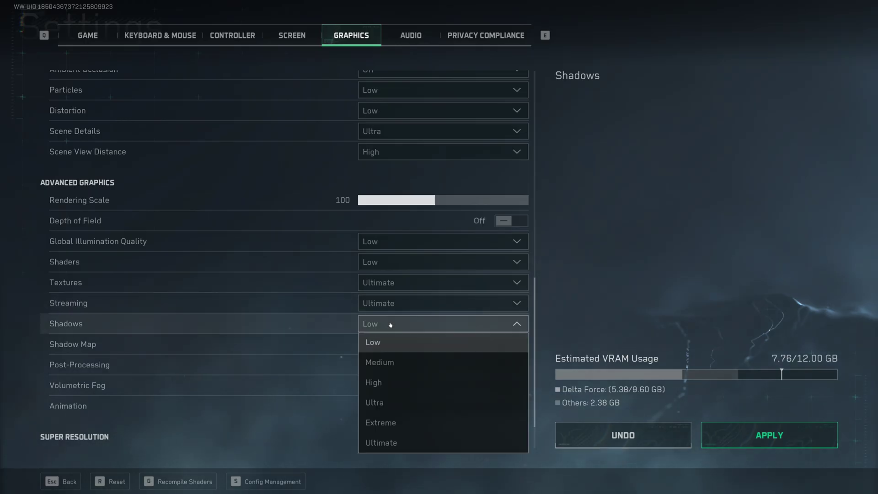
pyautogui.click(385, 422)
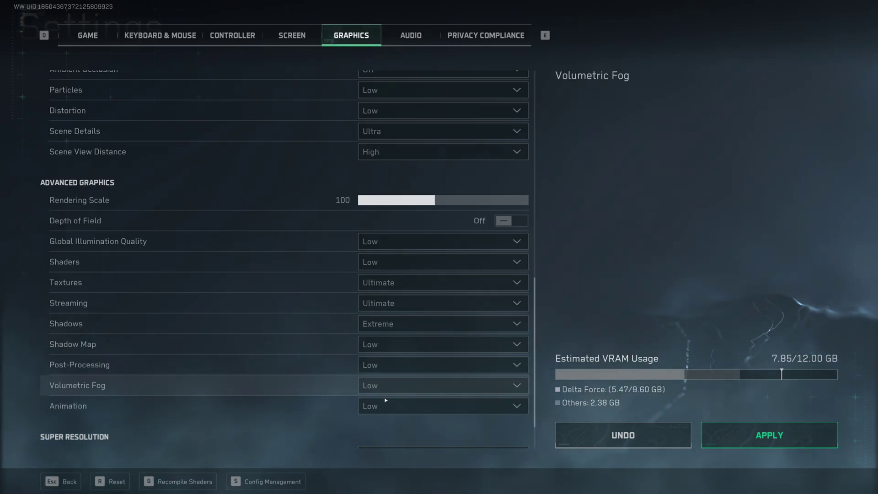
# - Set Super Resolution Mode to Nvidia DLSS with Super Resolution at Quality, keeping DLSS Frame Generation off
pyautogui.scroll(-1, 402, 381)
pyautogui.scroll(-1, 408, 378)
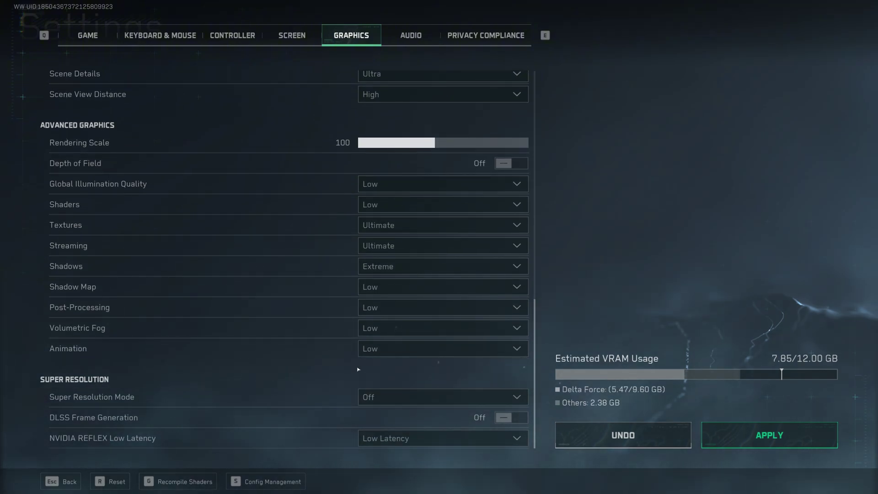
pyautogui.click(390, 397)
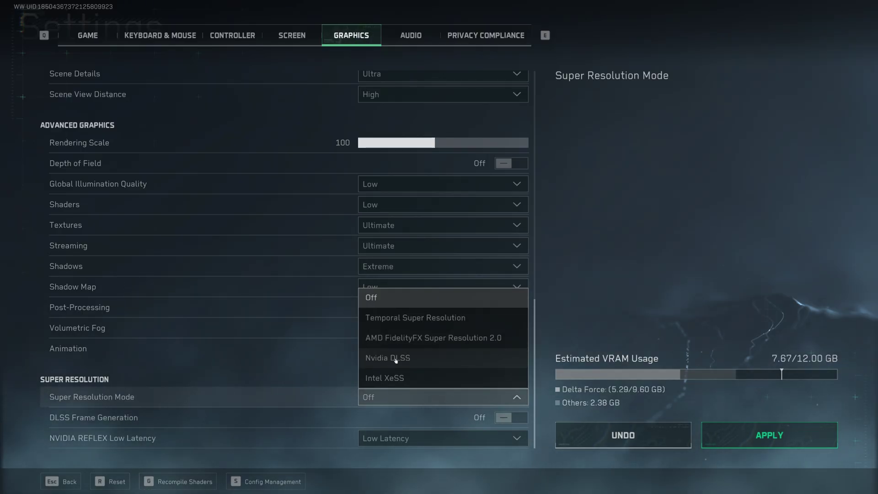
pyautogui.click(396, 359)
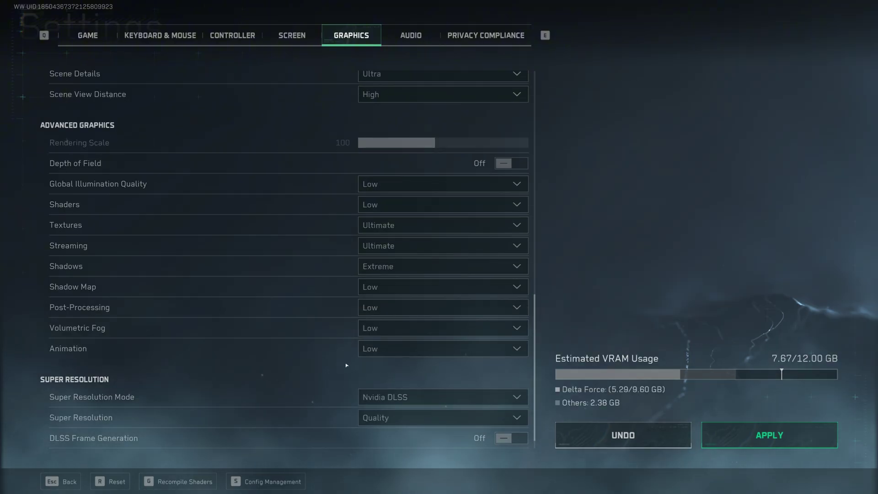
pyautogui.scroll(-1, 339, 362)
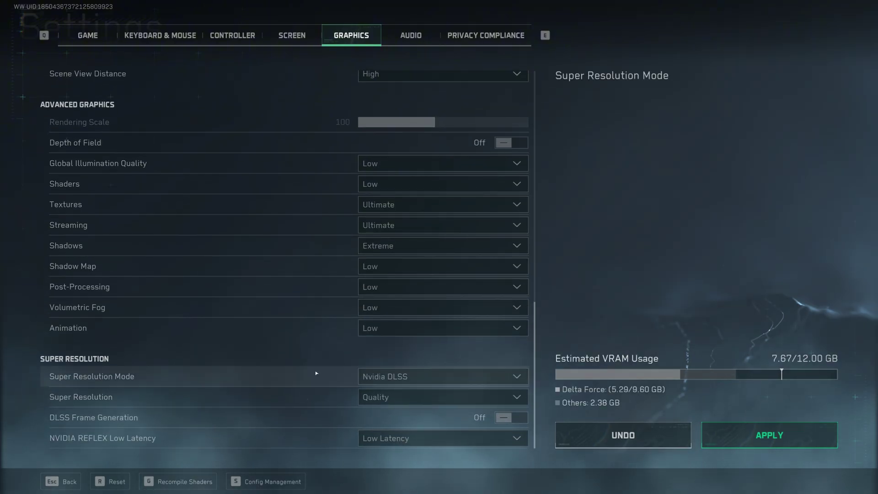
pyautogui.click(386, 400)
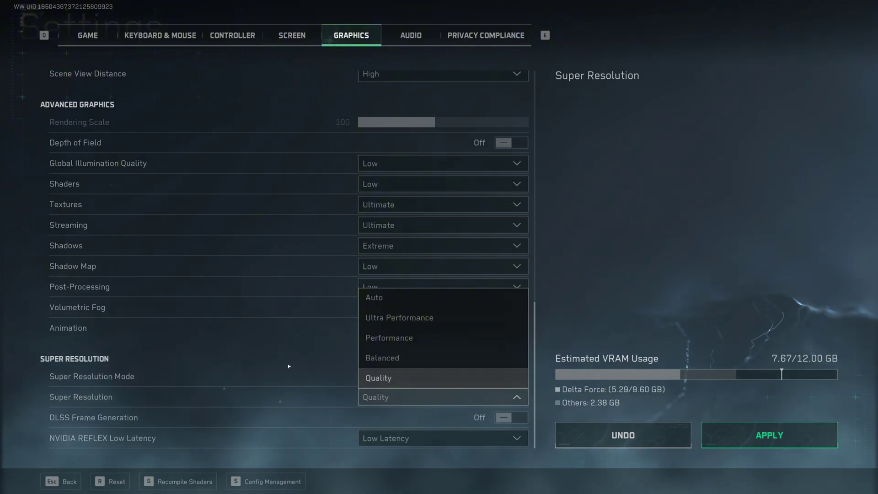
pyautogui.click(353, 385)
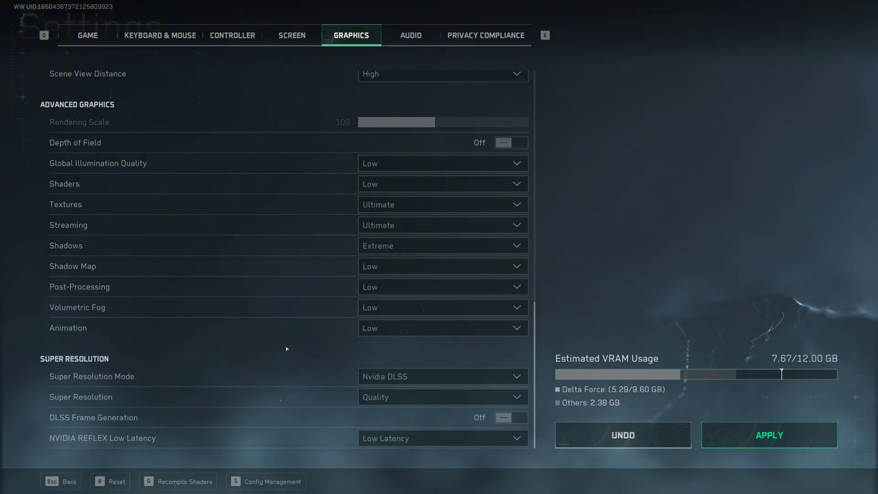
pyautogui.click(426, 422)
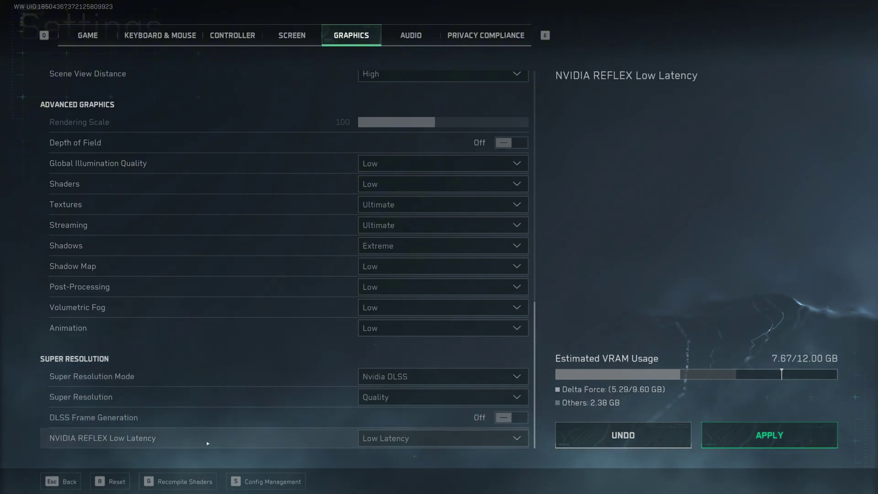
# - Apply the changed graphics settings and schedule a shader recompile for the next restart, returning to the lobby
pyautogui.click(754, 437)
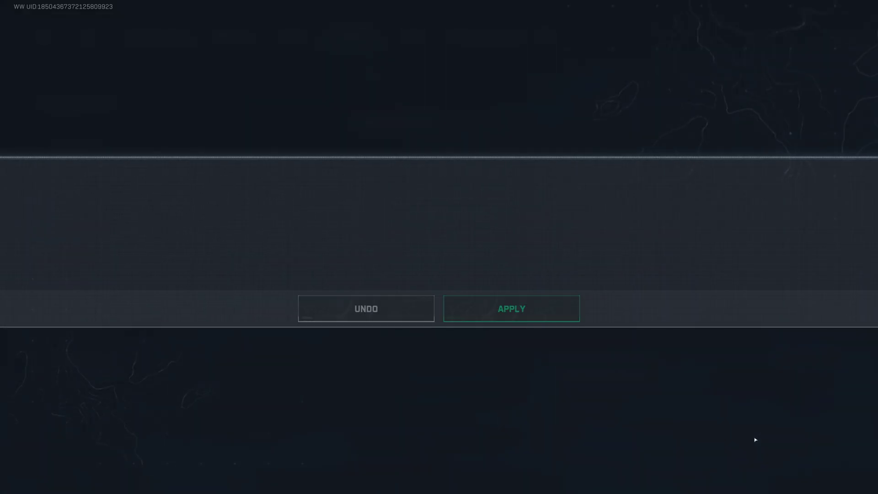
pyautogui.click(527, 317)
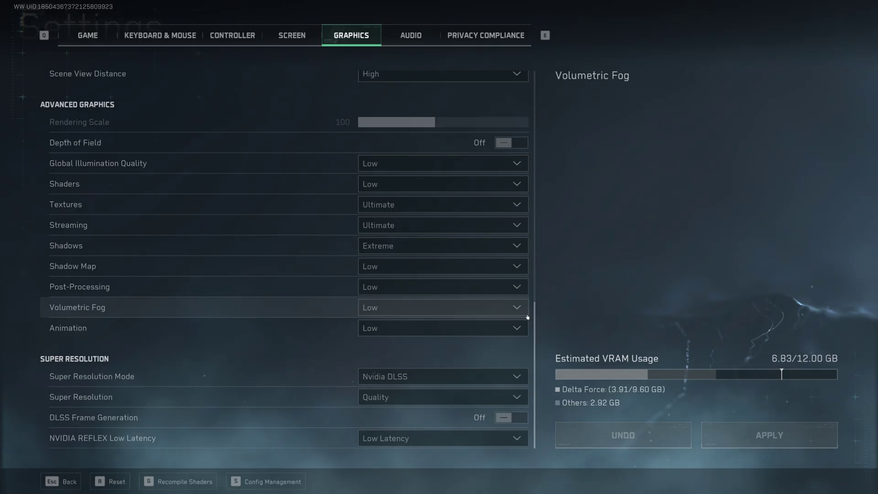
pyautogui.click(178, 481)
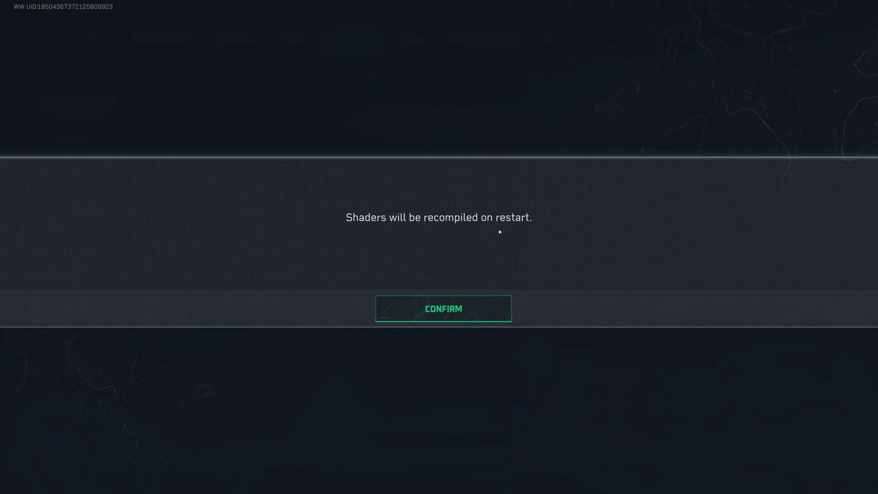
pyautogui.click(470, 308)
pyautogui.press('Escape')
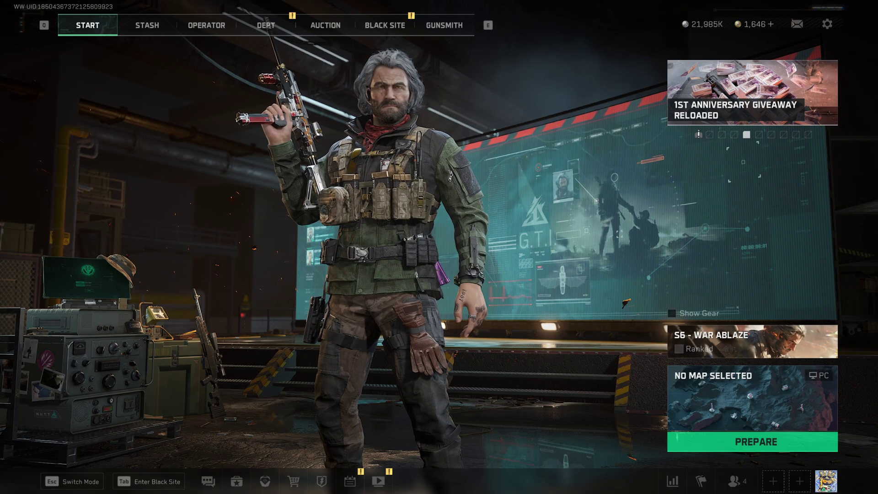